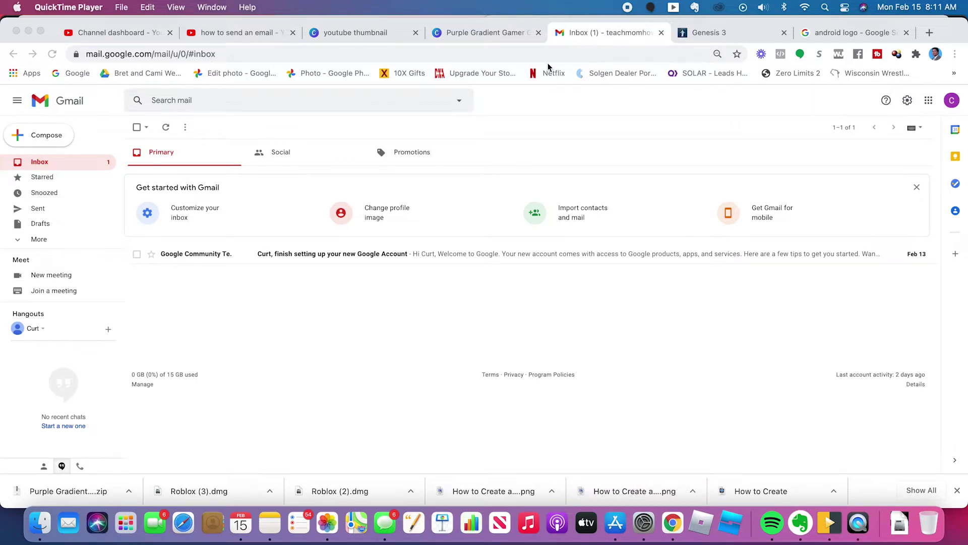
# Bring the Chrome window showing the Gmail inbox to the front.
pyautogui.click(71, 165)
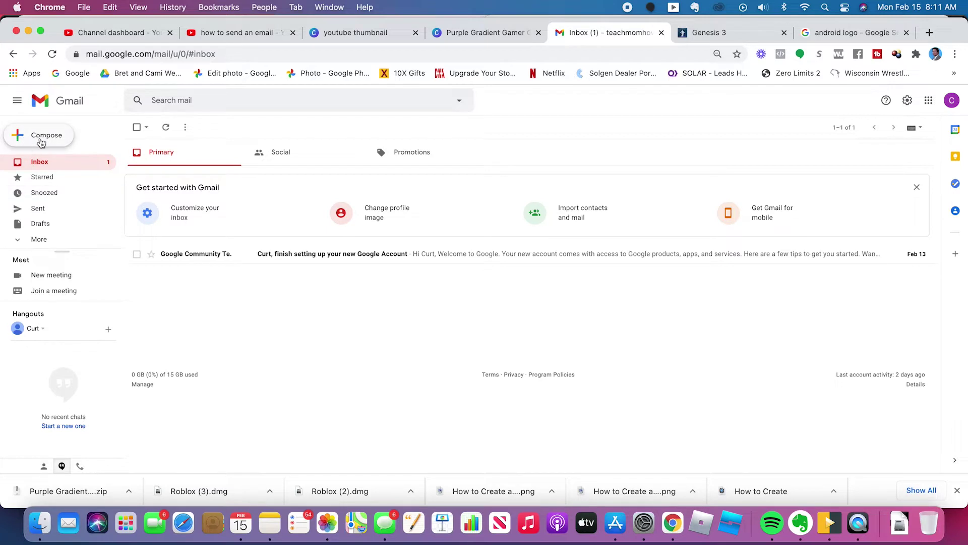
# Start a new message and enter the recipient's e-mail address in To, replacing a mistaken entry.
pyautogui.click(41, 139)
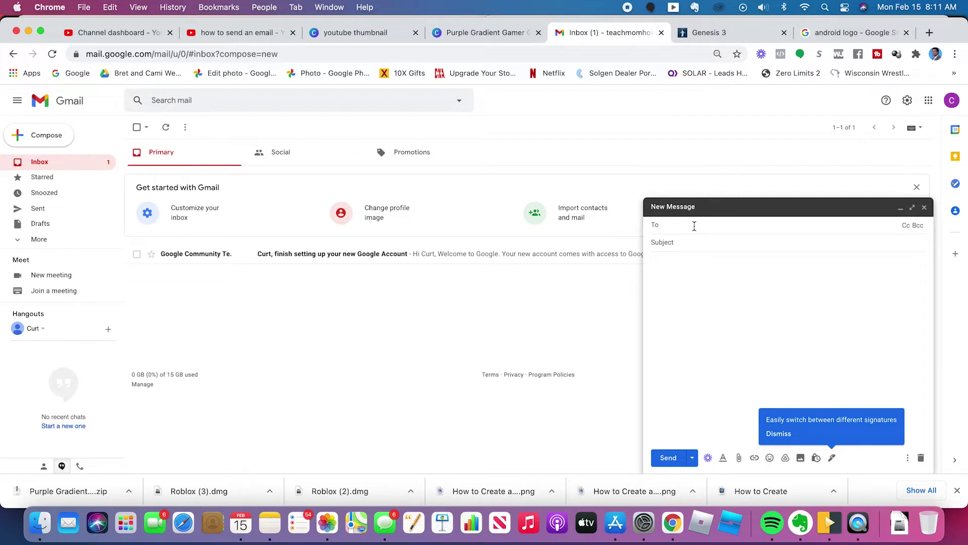
pyautogui.write('curt')
pyautogui.press('BackSpace')
pyautogui.press('BackSpace')
pyautogui.press('BackSpace')
pyautogui.press('BackSpace')
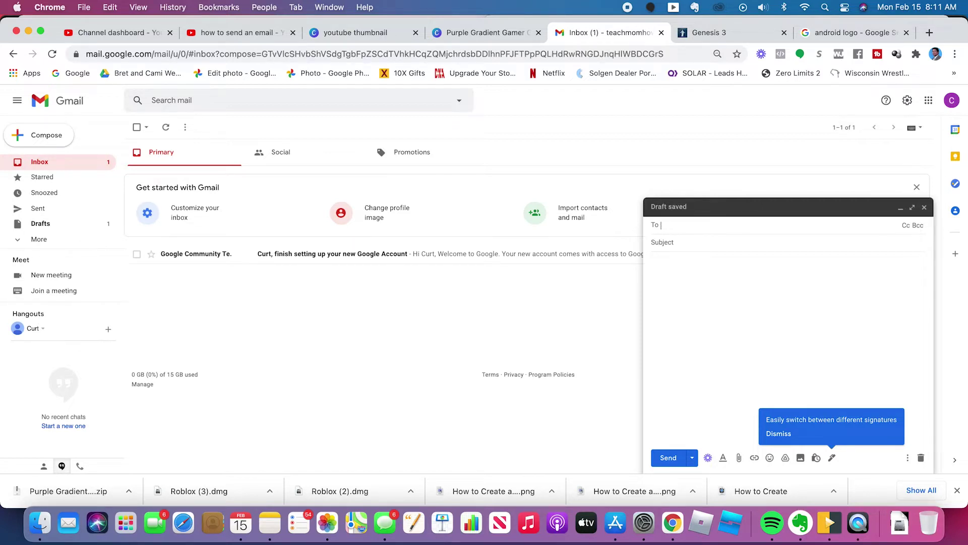
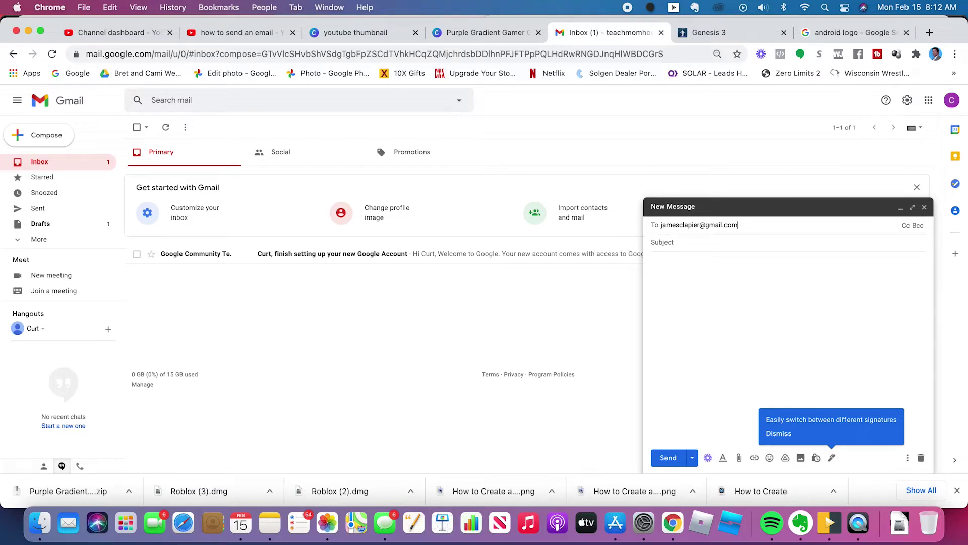
# Enter 'Urgent Meeting Reminder' as the subject.
pyautogui.click(657, 242)
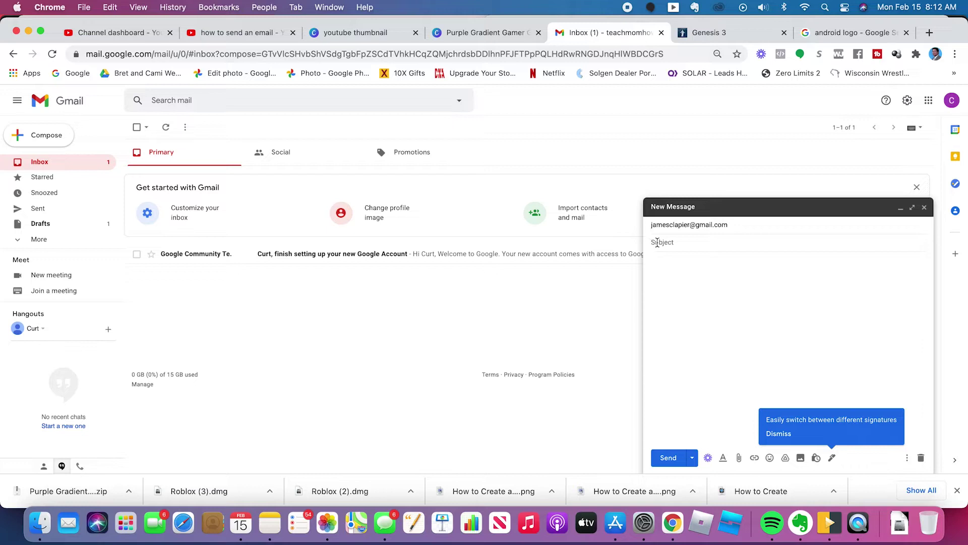
pyautogui.write('Urgent Meeting Reminder')
pyautogui.press('Tab')
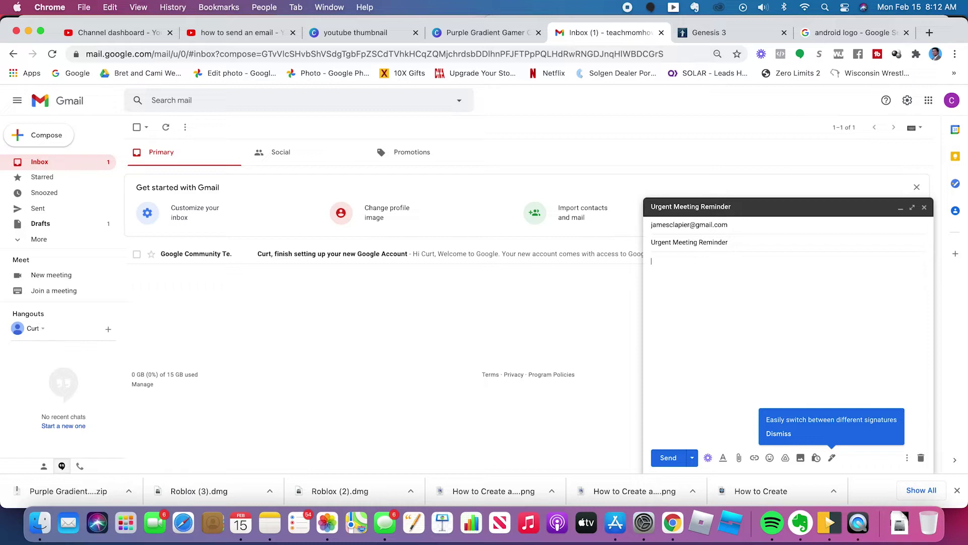
# Write the body: greeting, 'How are you?', tomorrow's 9:00 am meeting, 'Talk soon,' and the sender's name.
pyautogui.write('James,  ')
pyautogui.write('How are you?')
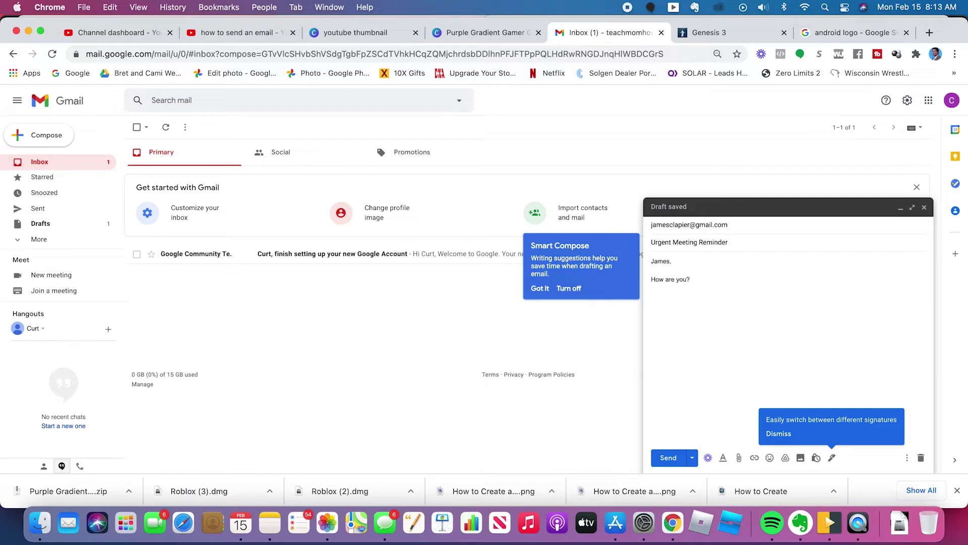
pyautogui.write('Are you aware of')
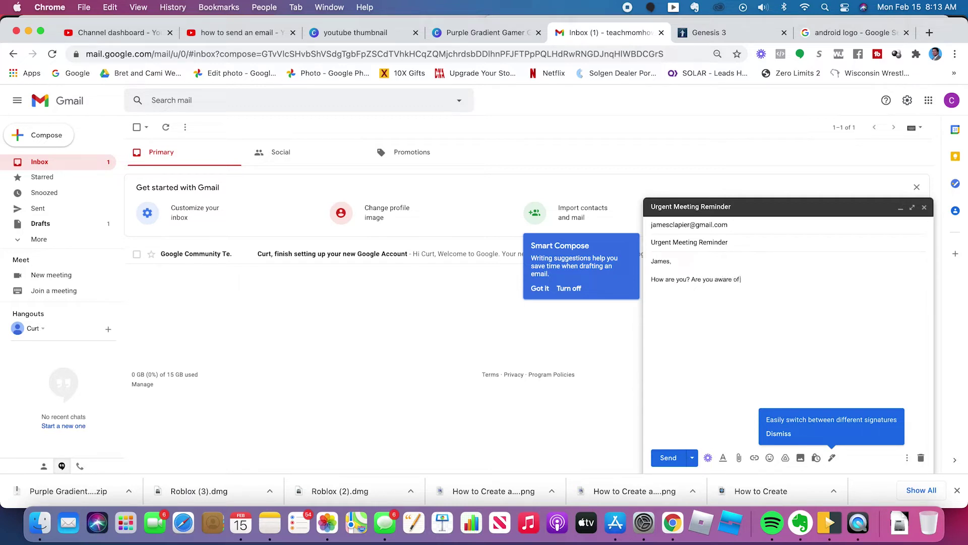
pyautogui.write(' our meeting')
pyautogui.write('ng to')
pyautogui.press('Tab')
pyautogui.write('It is at 9:00 am.Tanks')
pyautogui.press('BackSpace')
pyautogui.press('BackSpace')
pyautogui.press('BackSpace')
pyautogui.press('BackSpace')
pyautogui.write('alk soon,')
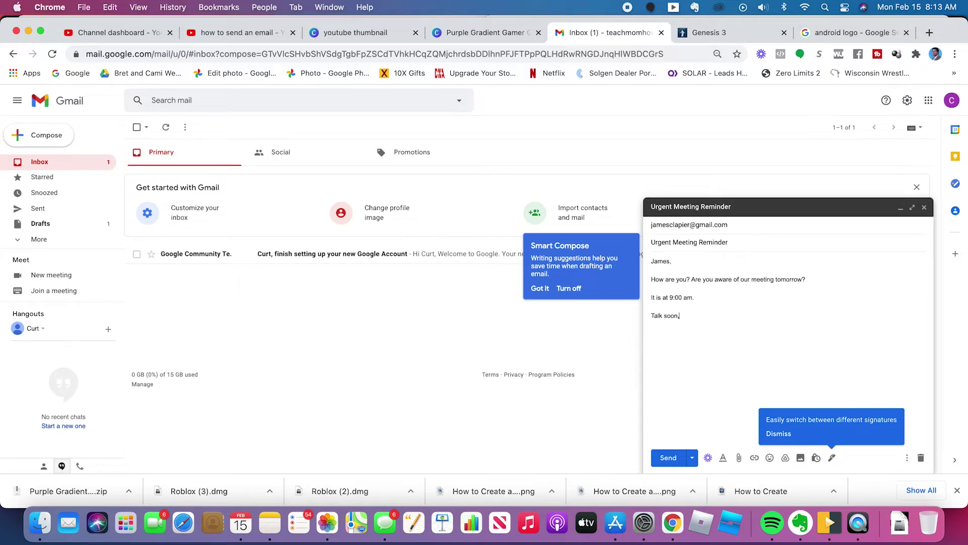
pyautogui.press('Return')
pyautogui.write('Curt')
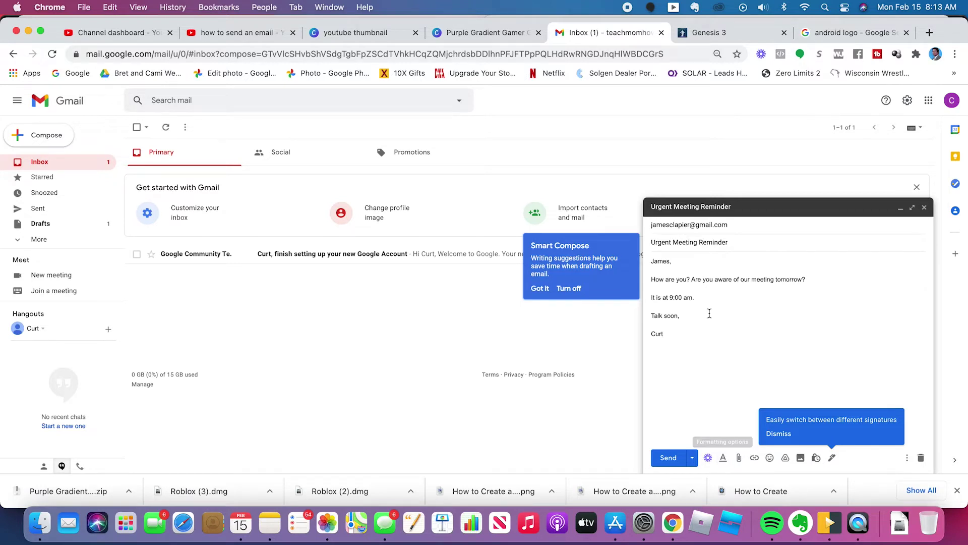
# Make the greeting line bold, trying italic and underline but leaving them off.
pyautogui.moveTo(684, 263); pyautogui.dragTo(652, 261)
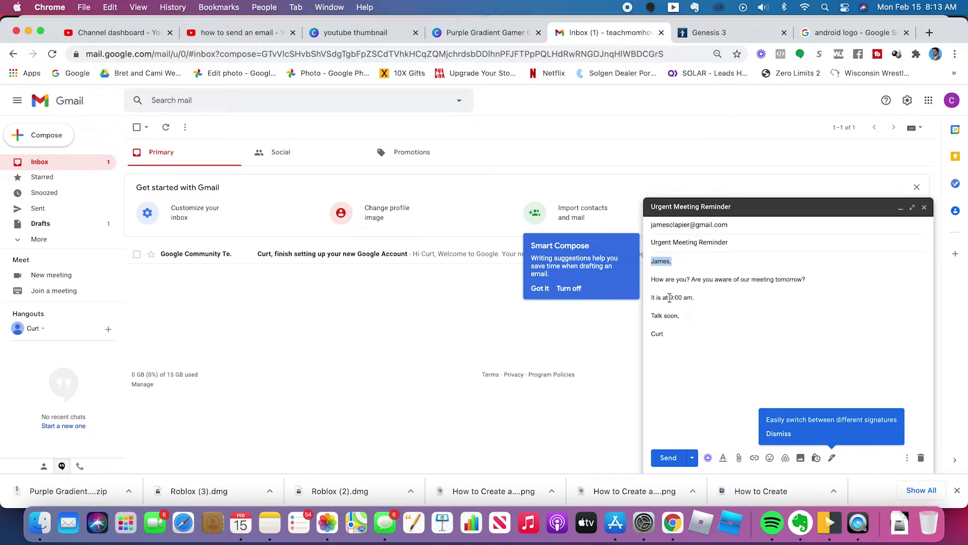
pyautogui.click(723, 462)
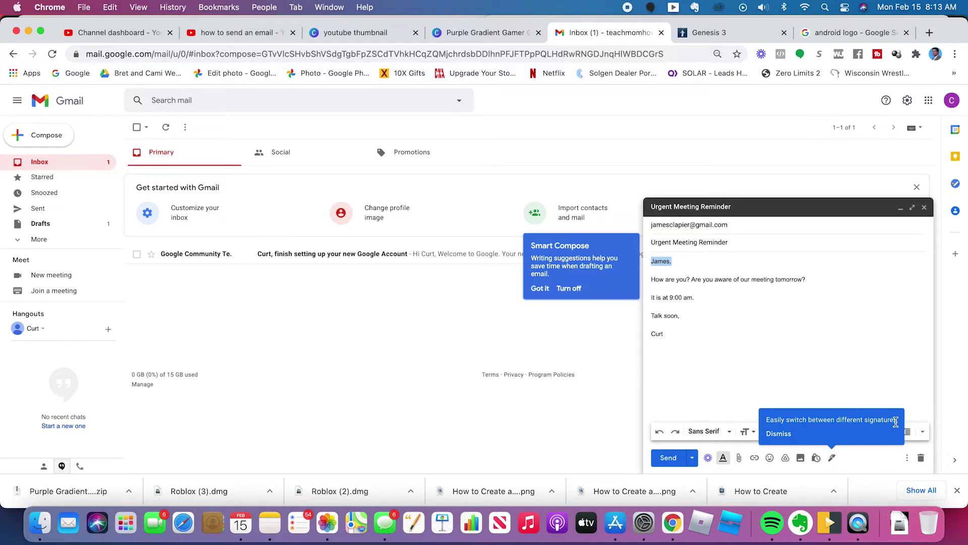
pyautogui.click(831, 379)
pyautogui.click(778, 433)
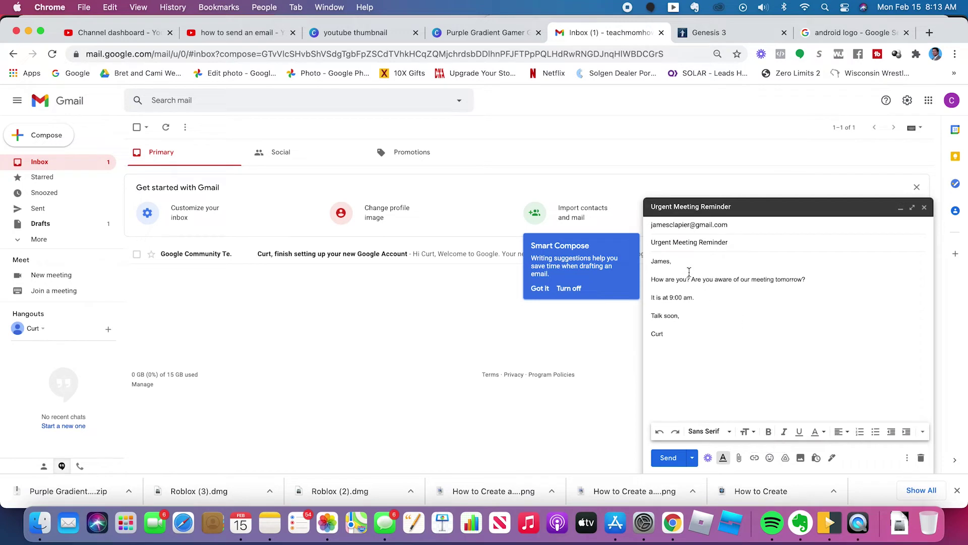
pyautogui.moveTo(673, 261); pyautogui.dragTo(646, 266)
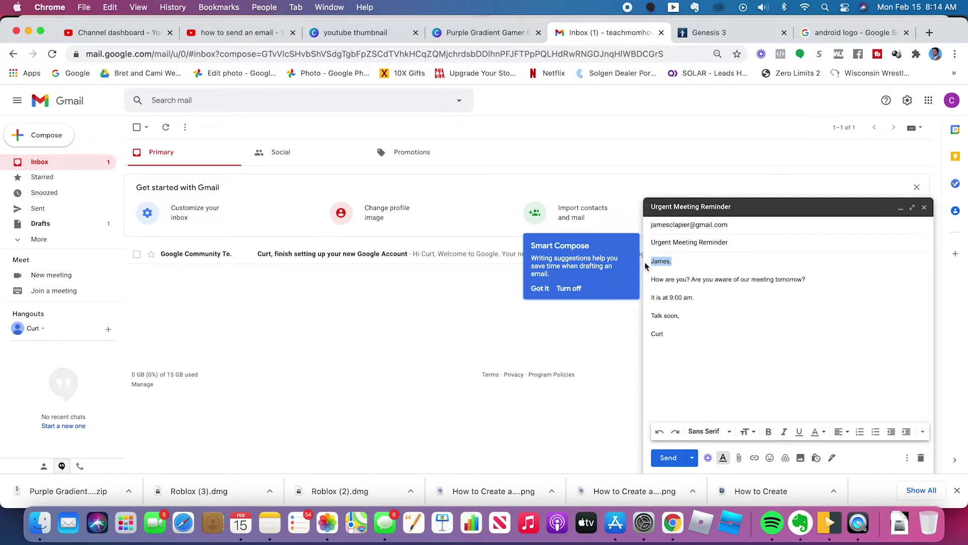
pyautogui.click(770, 433)
pyautogui.click(784, 433)
pyautogui.click(797, 434)
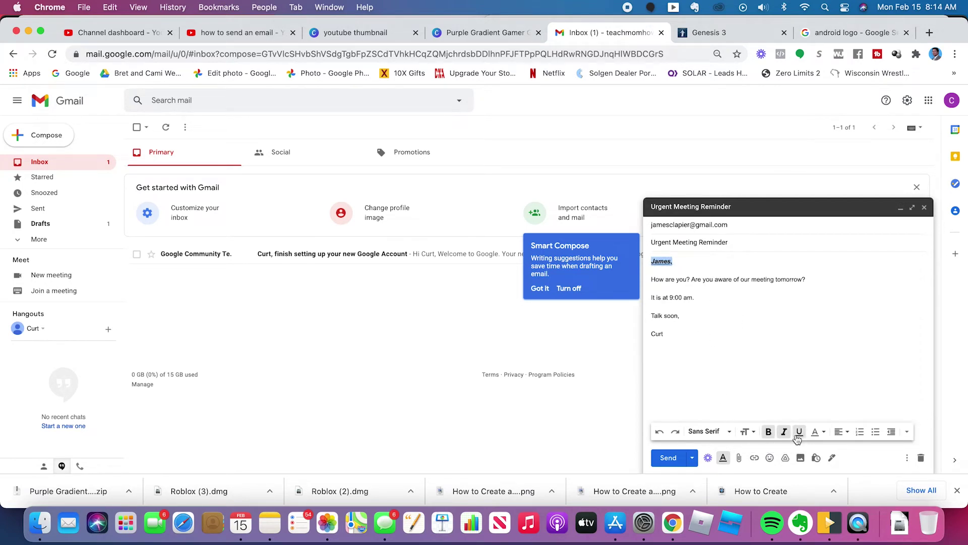
pyautogui.click(770, 432)
pyautogui.click(770, 432)
pyautogui.click(784, 432)
pyautogui.click(799, 432)
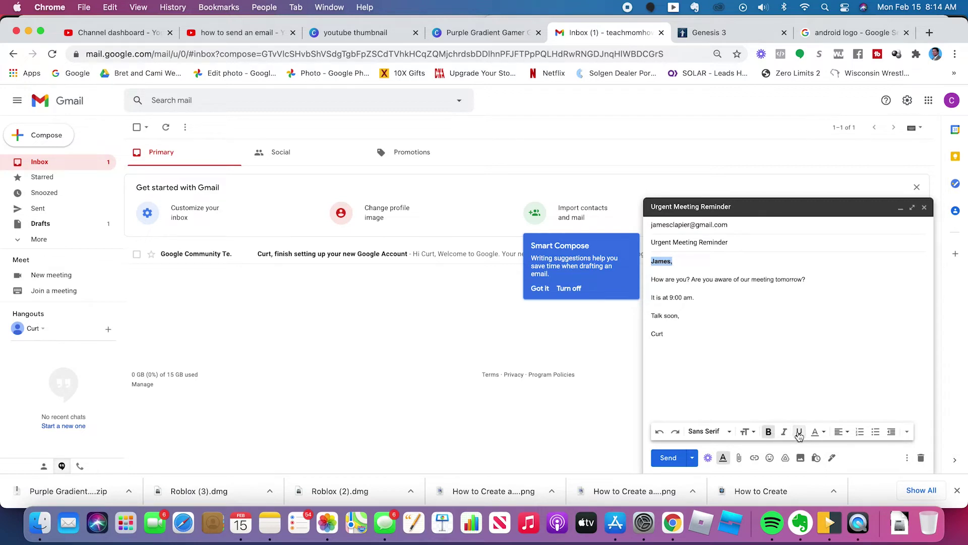
# Try text colour and right alignment on the sign-off name, then restore left alignment.
pyautogui.click(824, 435)
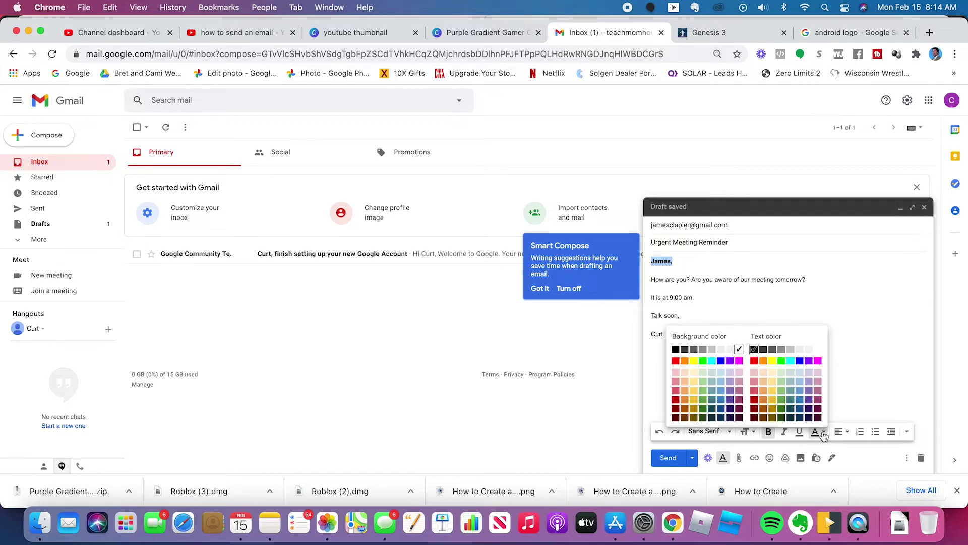
pyautogui.click(856, 387)
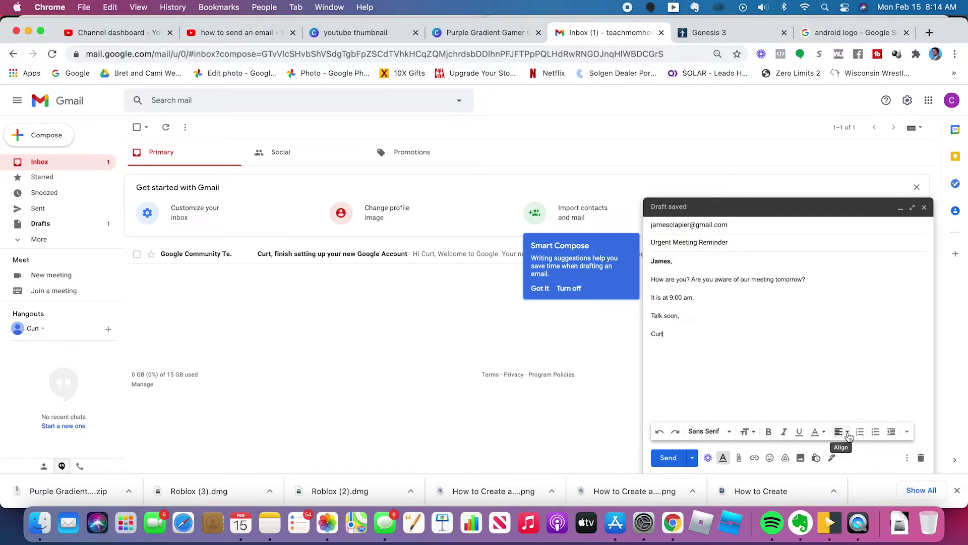
pyautogui.click(848, 434)
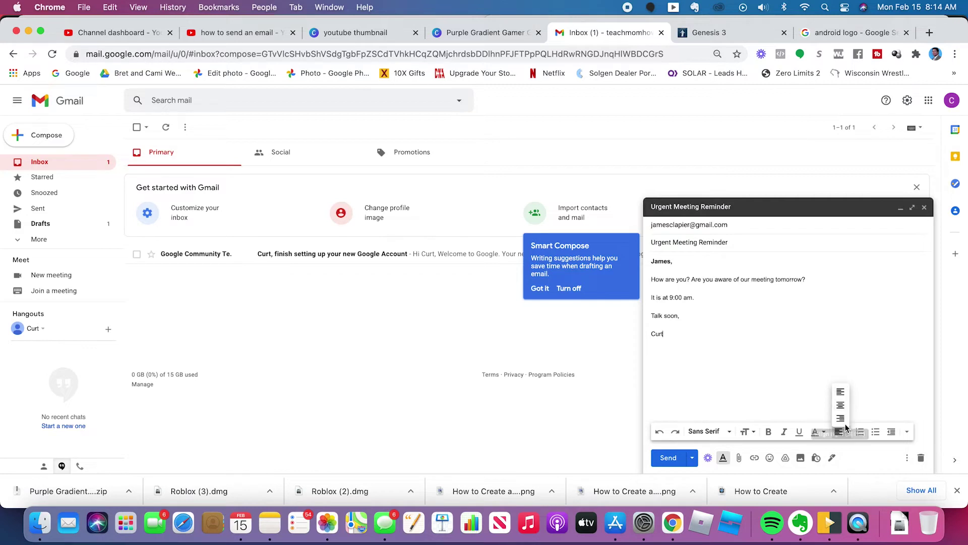
pyautogui.click(840, 418)
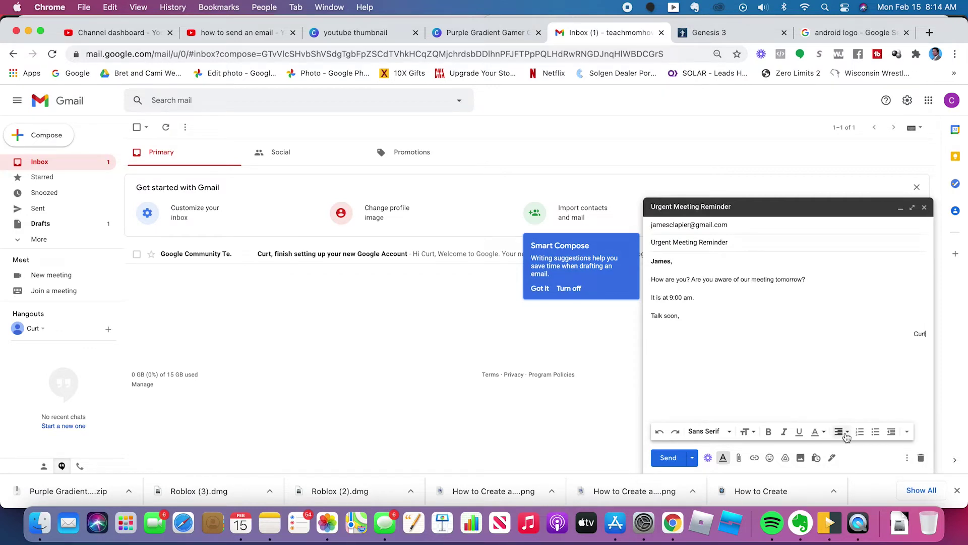
pyautogui.click(838, 432)
pyautogui.click(839, 394)
# Attach the 2018-06-22 At-Door Presentation_Page_2.png file from Documents.
pyautogui.click(740, 459)
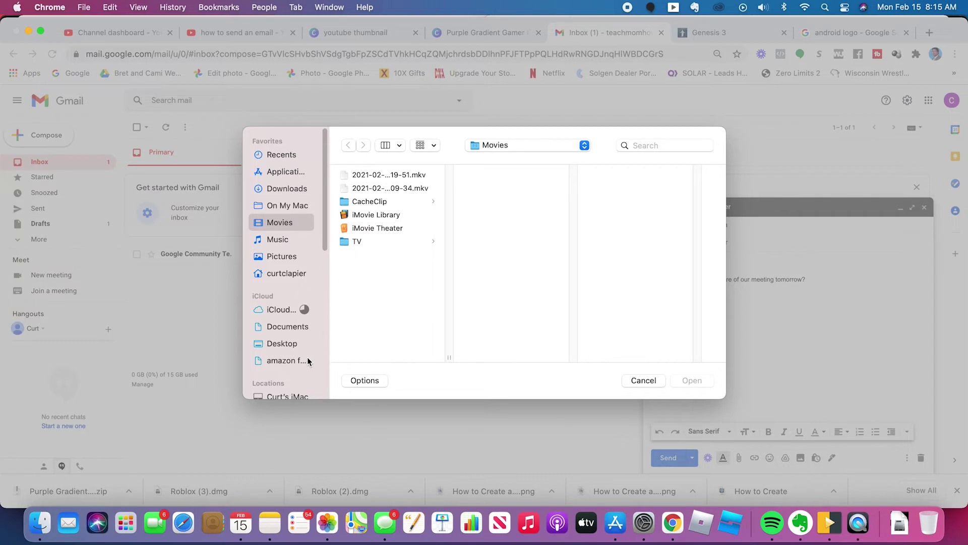
pyautogui.click(289, 329)
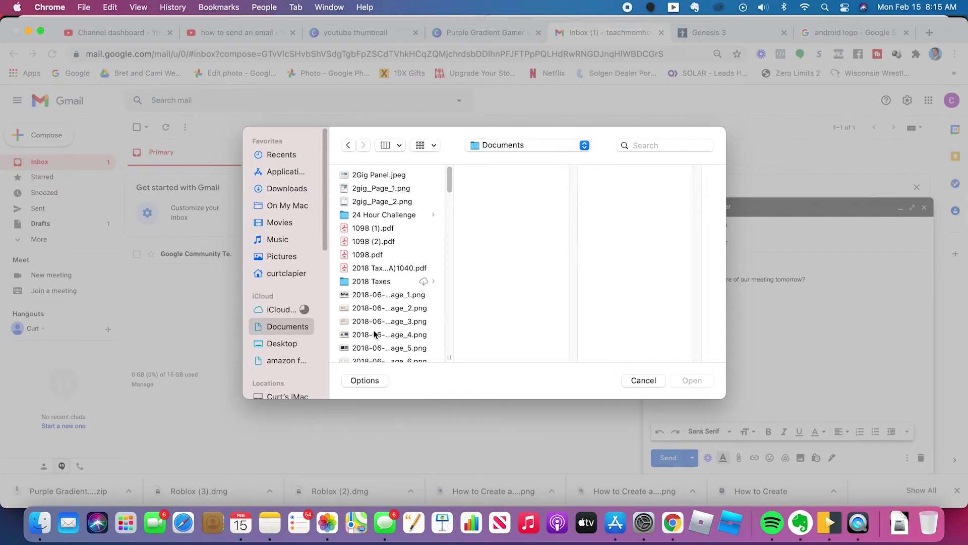
pyautogui.click(362, 307)
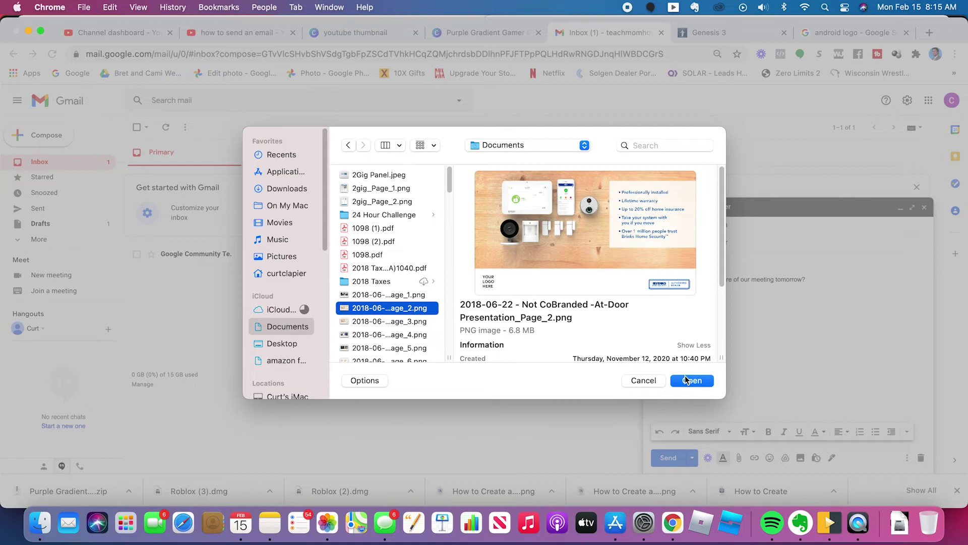
pyautogui.click(688, 380)
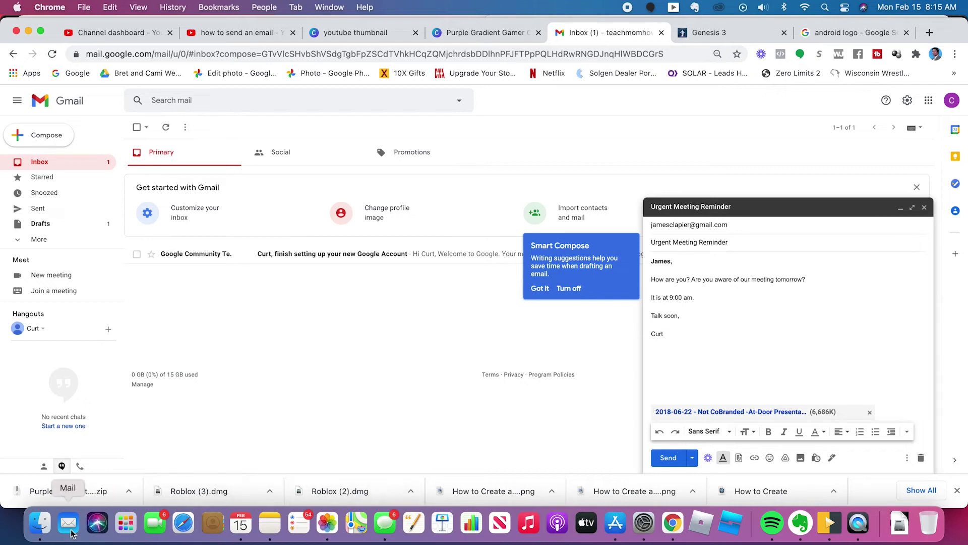
# Drag 4.png from Finder into the message body as an inline image.
pyautogui.click(39, 525)
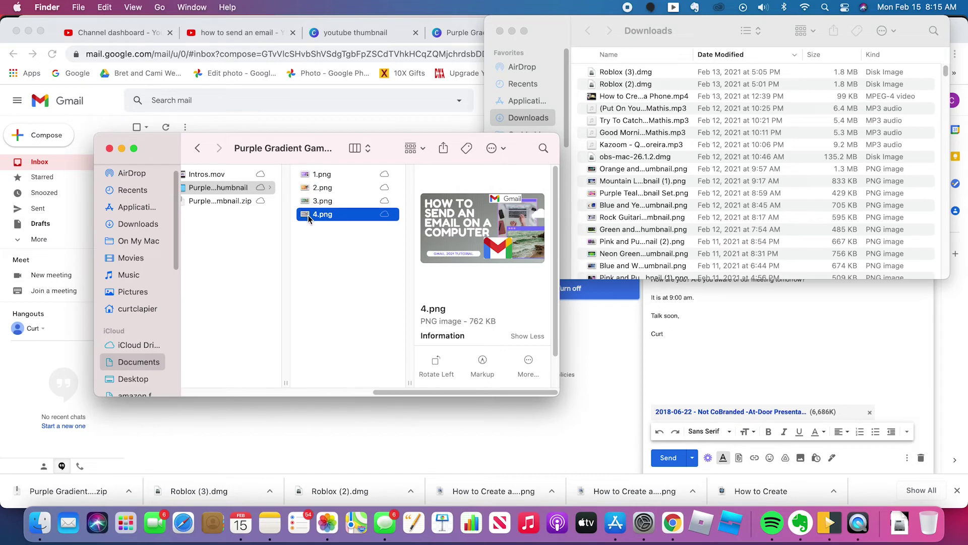
pyautogui.moveTo(309, 215); pyautogui.dragTo(733, 375)
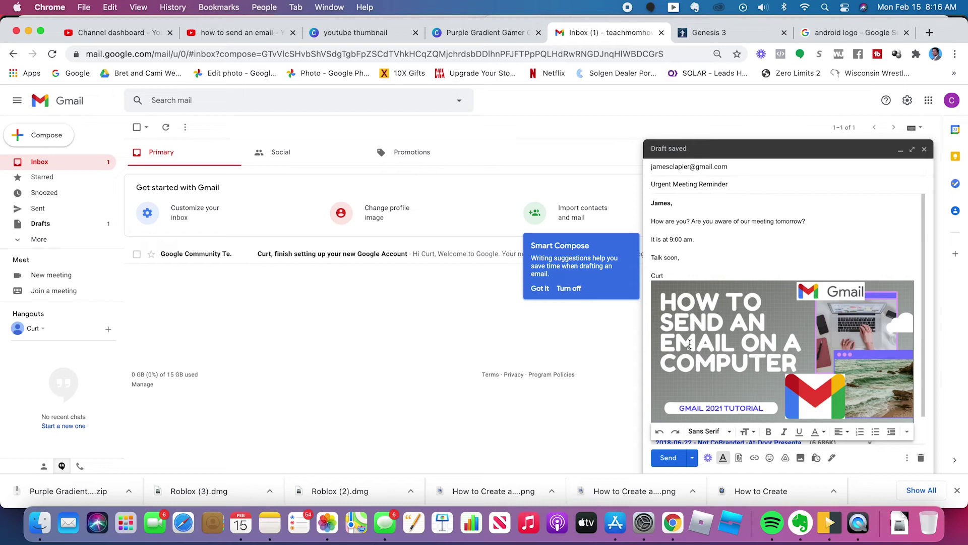
# Resize the inline 4.png image down to a small thumbnail, then enlarge it slightly.
pyautogui.click(719, 343)
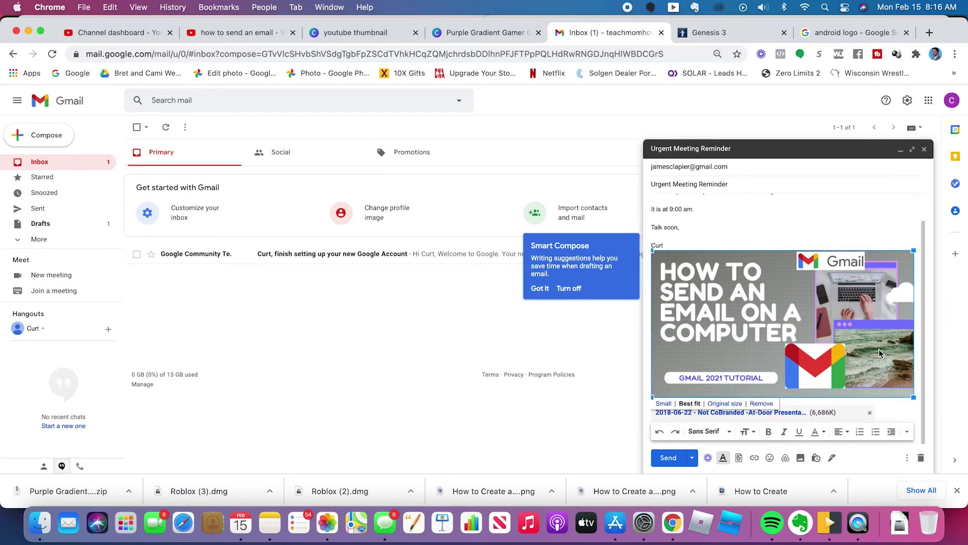
pyautogui.scroll(1, 771, 300)
pyautogui.scroll(-1, 771, 299)
pyautogui.moveTo(916, 399); pyautogui.dragTo(756, 310)
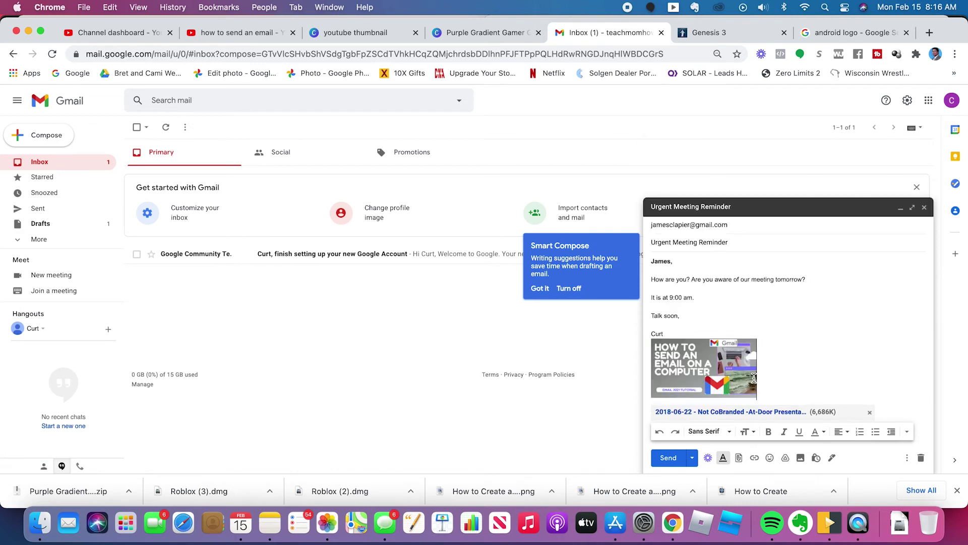
pyautogui.click(753, 379)
pyautogui.moveTo(757, 398); pyautogui.dragTo(770, 405)
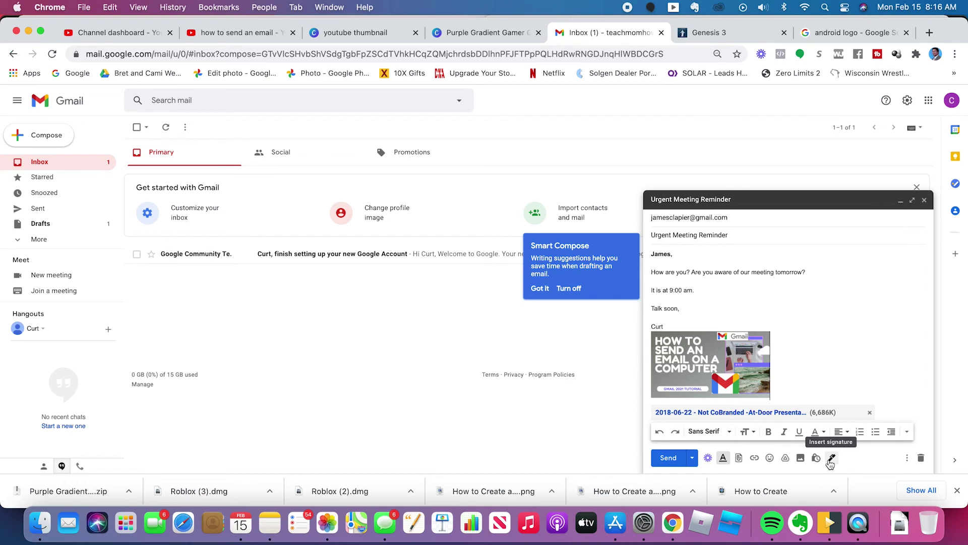
# Send the email and view it in the Sent folder.
pyautogui.click(671, 461)
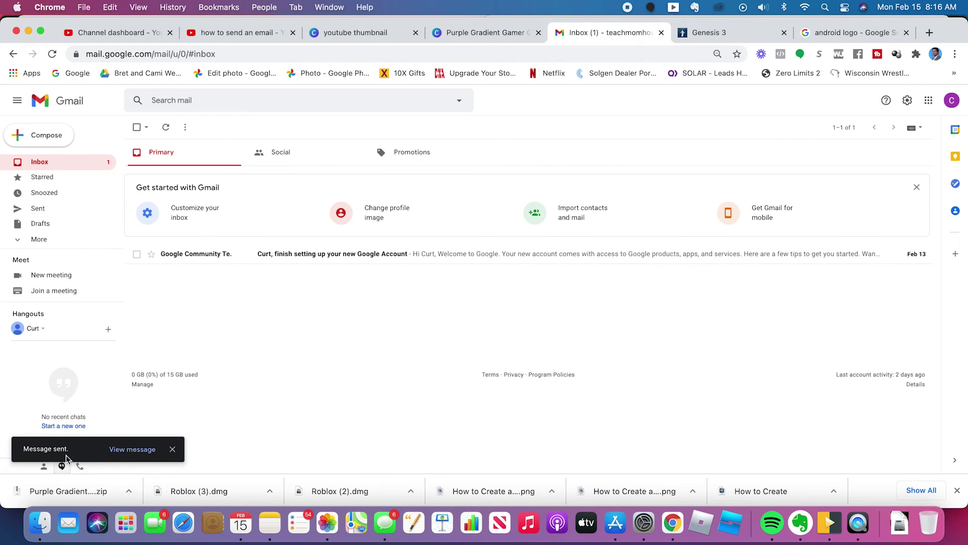
pyautogui.click(51, 209)
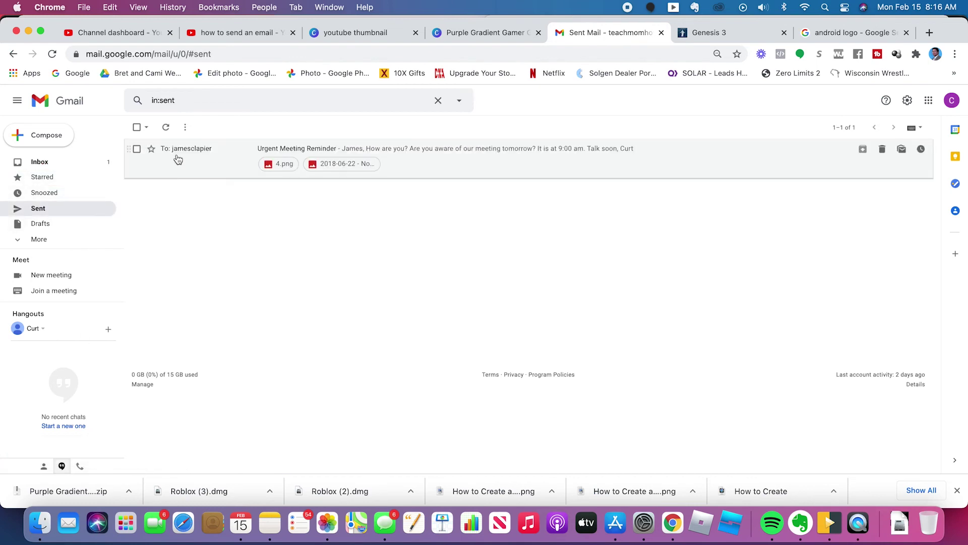